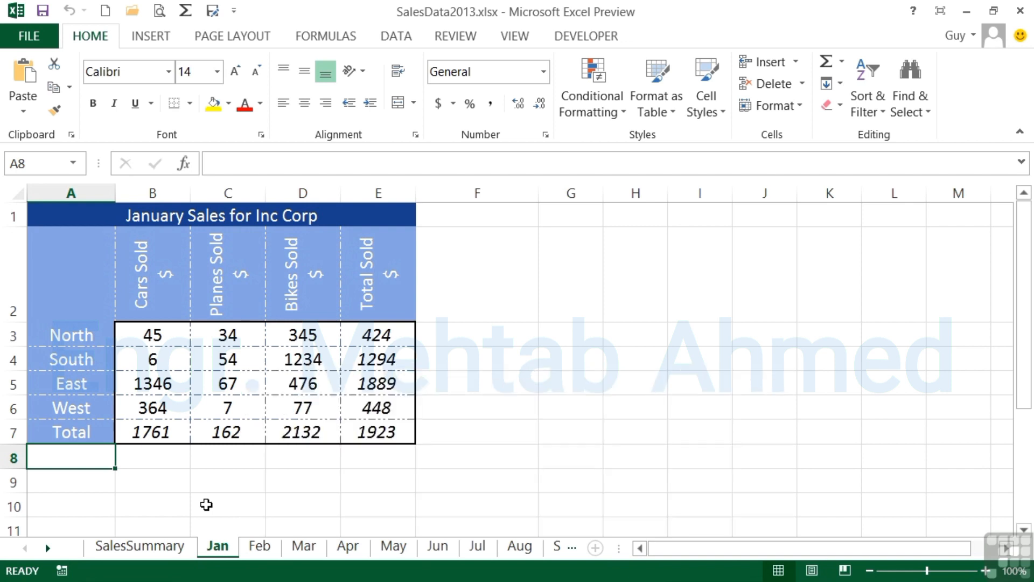
Step: Group the monthly sheets Jan through Dec and clear the sales figures in B3:D6 on all of them
left_click(47, 547)
left_click(48, 547)
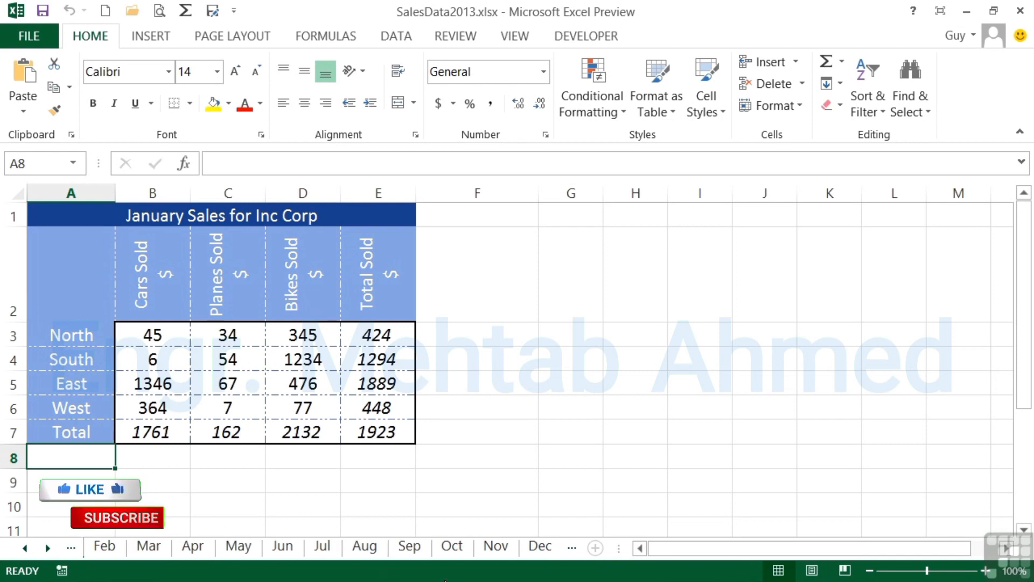
left_click(539, 548, "shift")
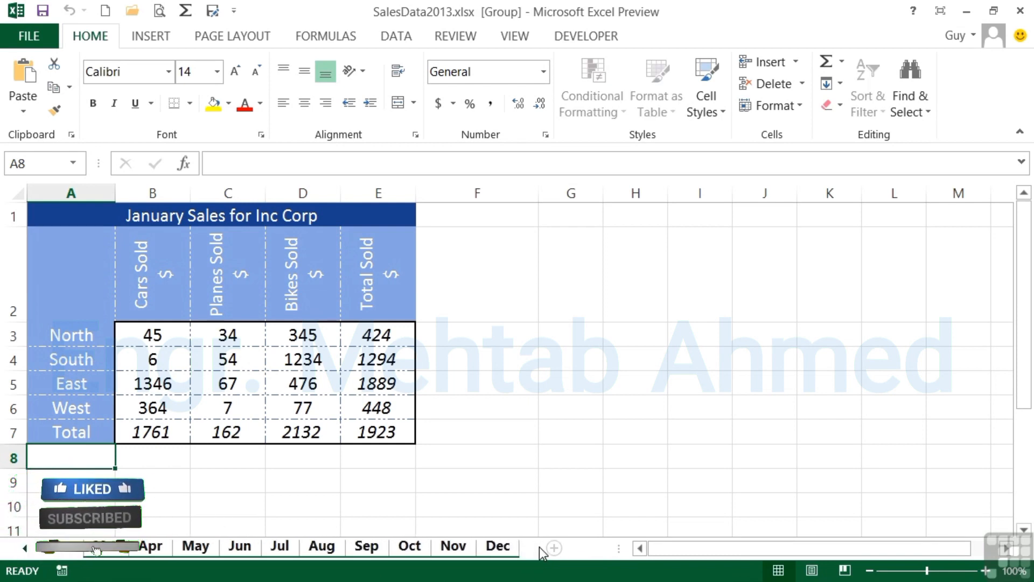
left_click_drag(169, 335, 275, 401)
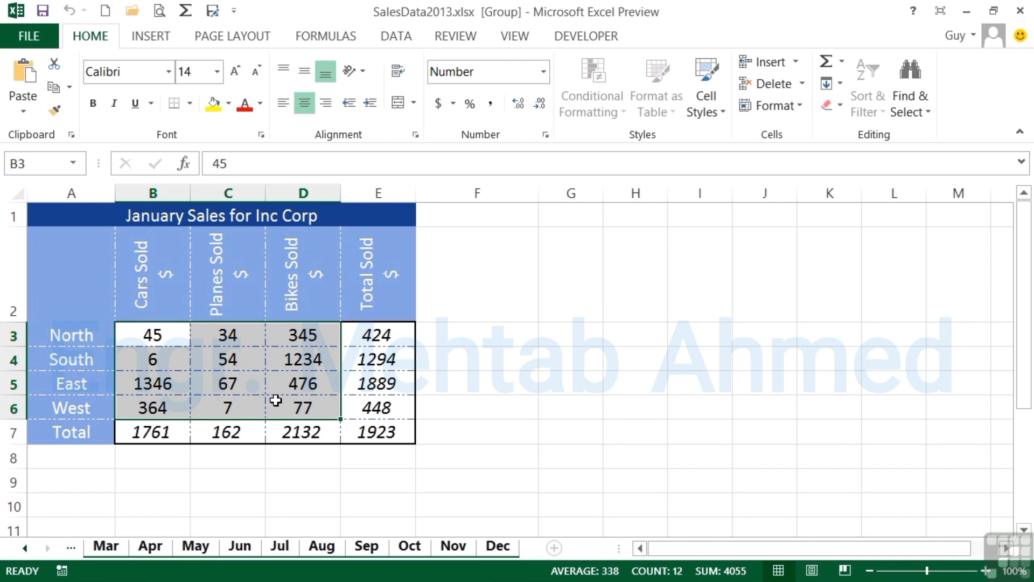
key("Delete")
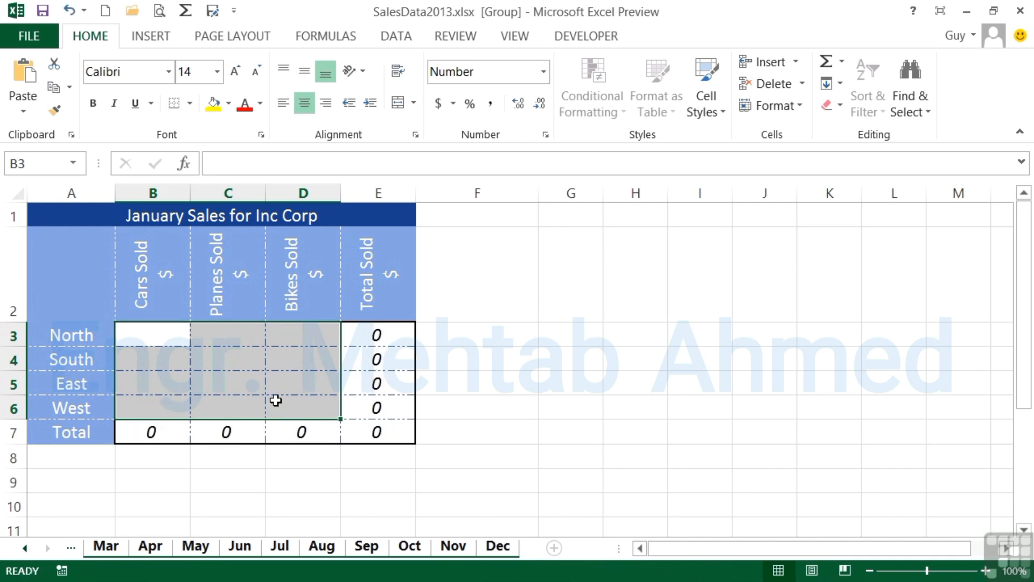
Step: Check several of the monthly sheets from Jul back to Mar for cleared figures, finishing on the SalesSummary sheet
left_click(279, 545)
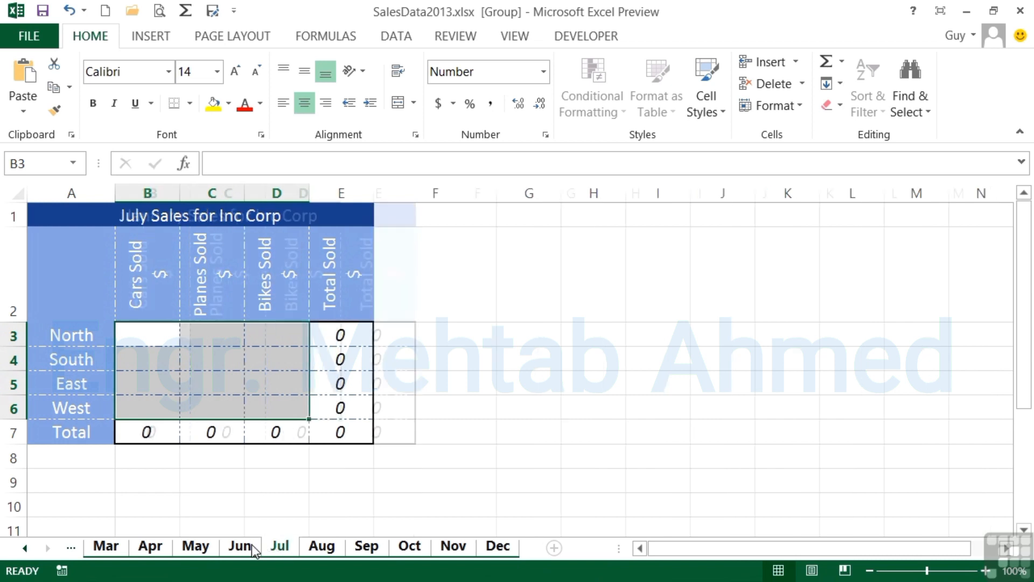
left_click(240, 545)
left_click(211, 545)
left_click(161, 545)
left_click(116, 545)
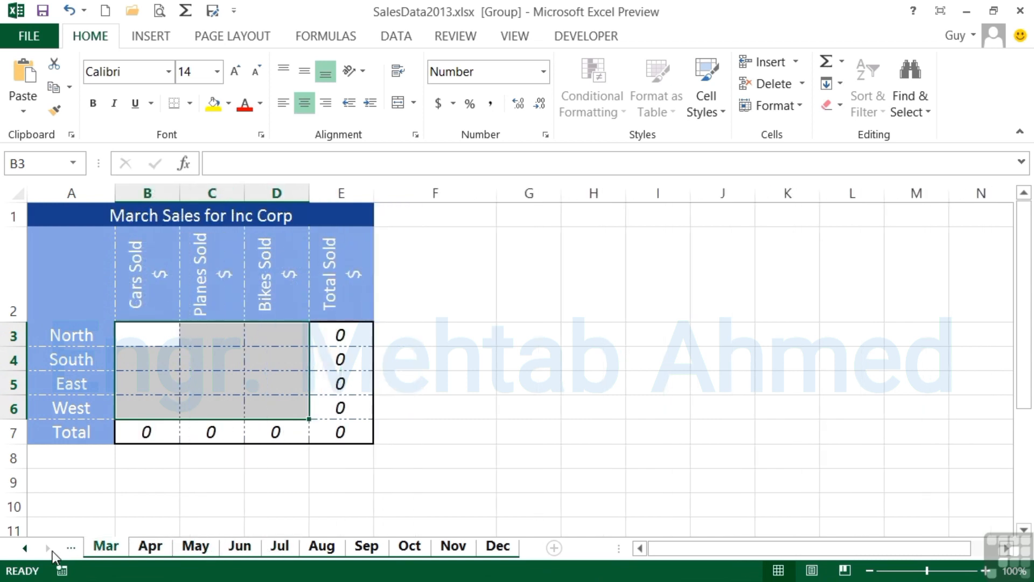
left_click(25, 547)
left_click(135, 547)
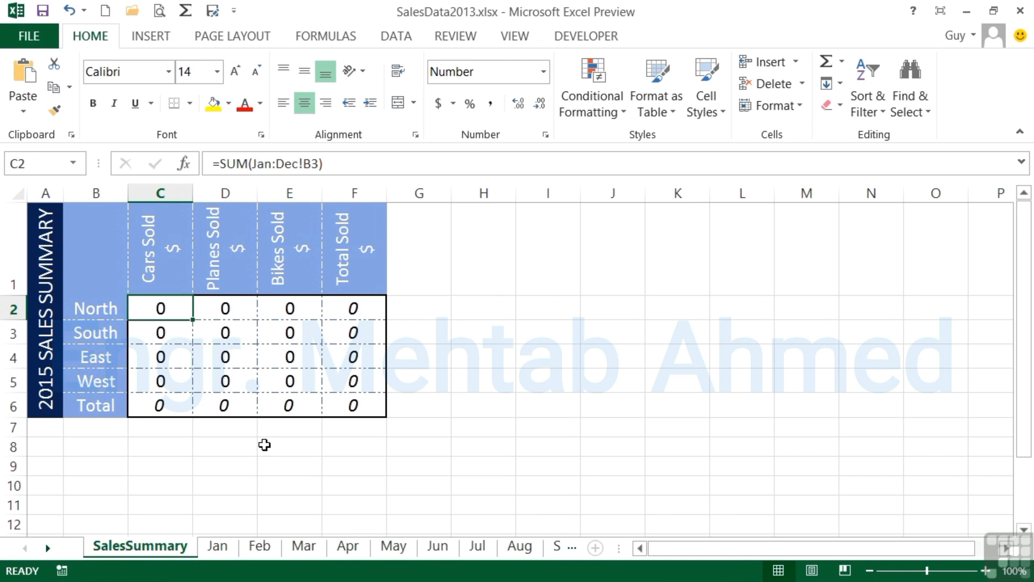
Step: Set the default personal templates location in the save options to C:\Users\Training\Documents\templates
left_click(30, 36)
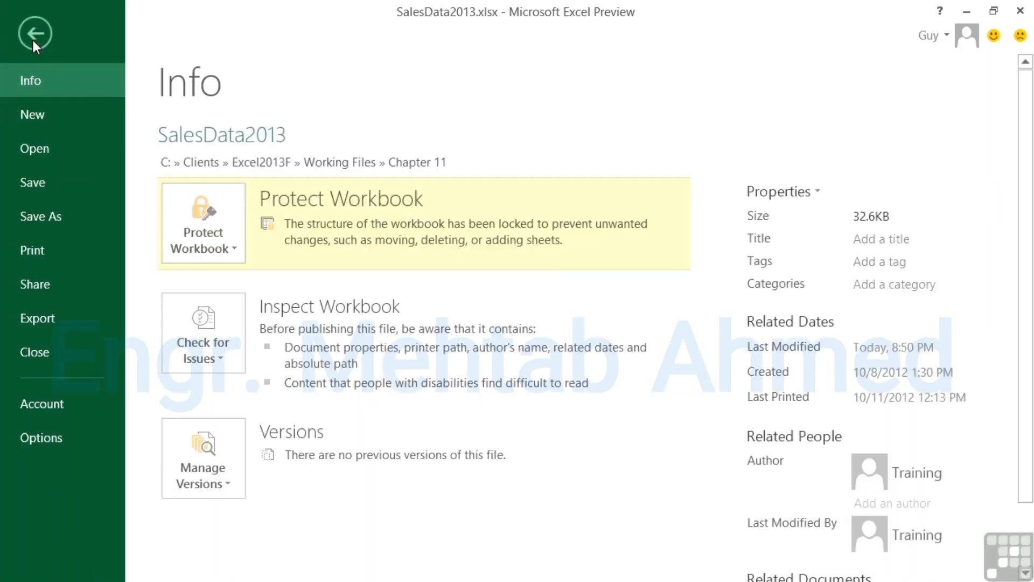
left_click(60, 423)
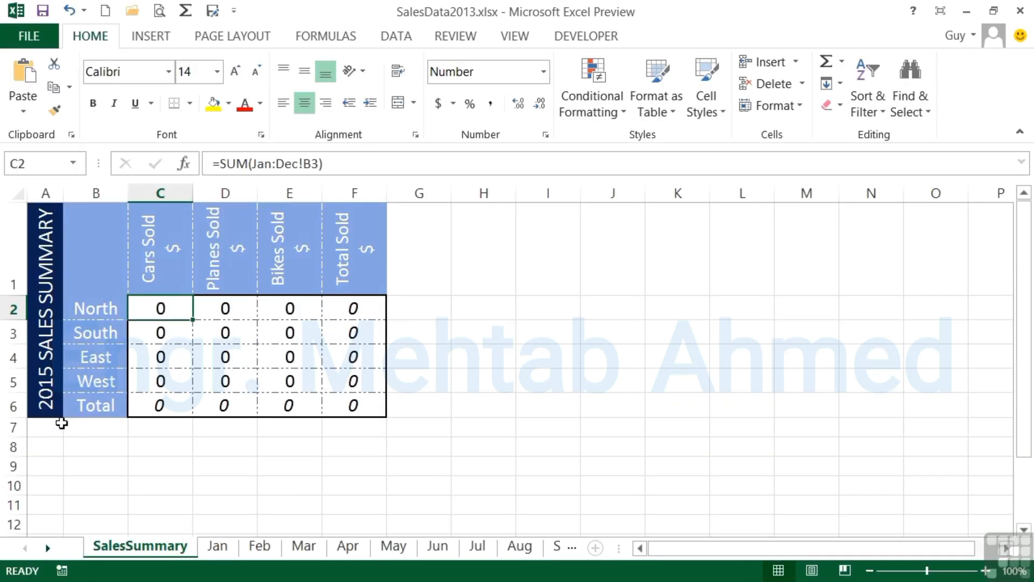
left_click(123, 133)
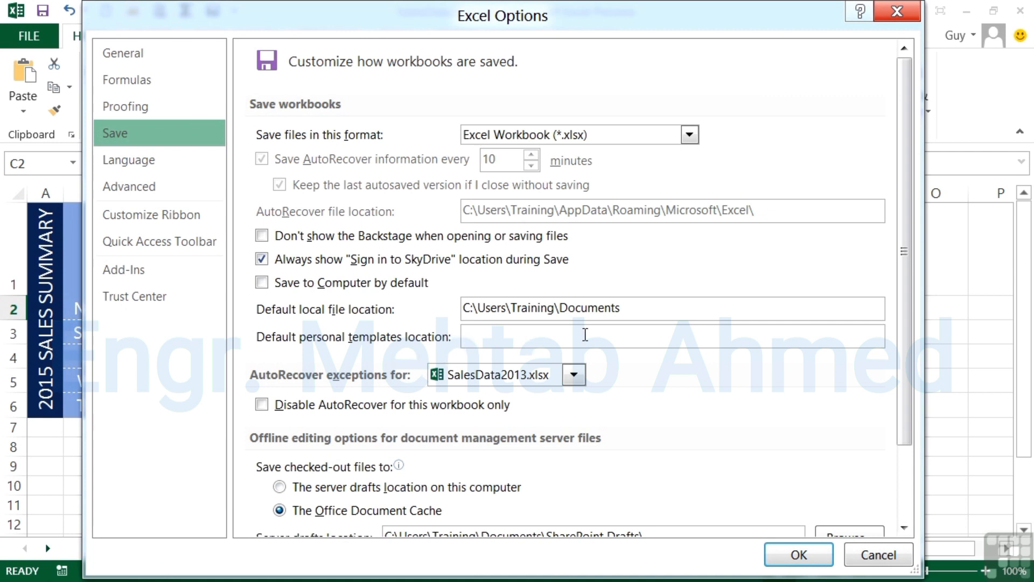
double_click(464, 308)
key("ctrl+c")
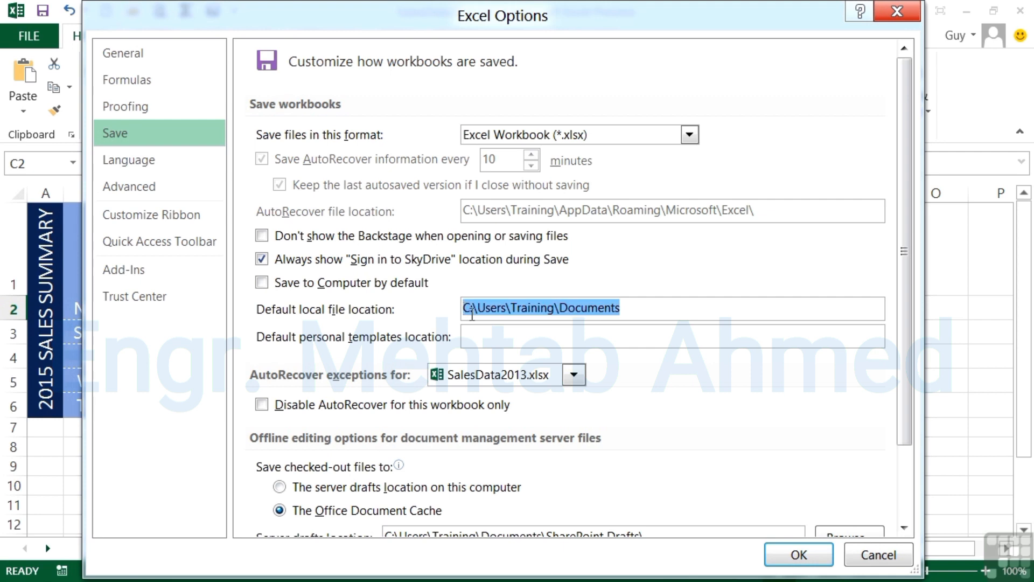
left_click(475, 331)
key("ctrl+v")
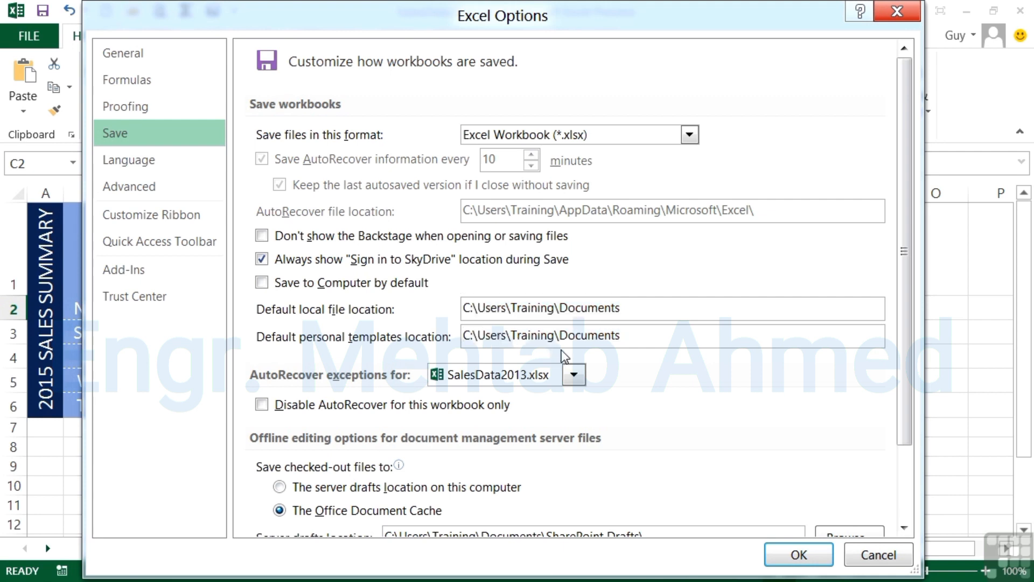
type("\\templates")
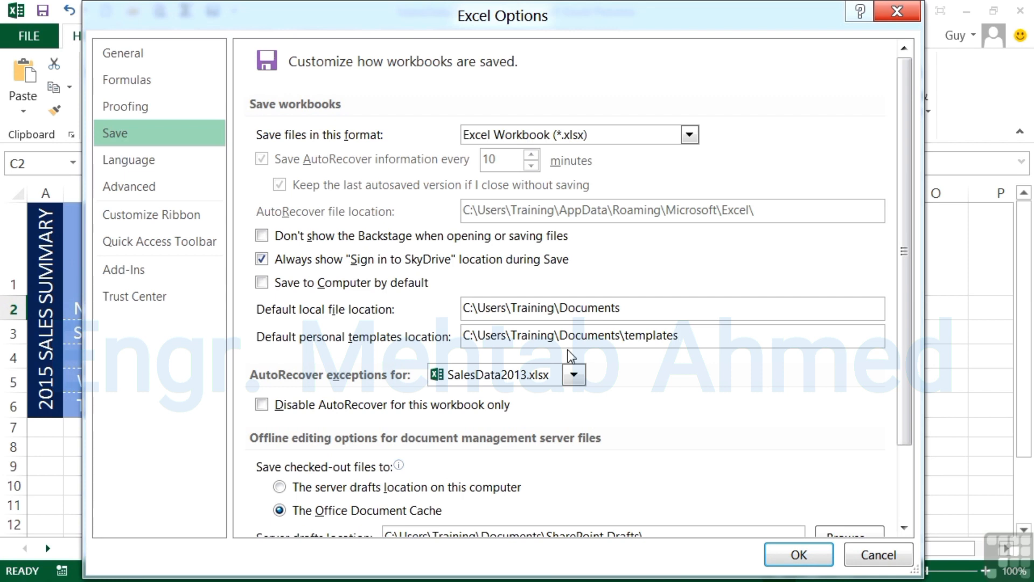
left_click(792, 557)
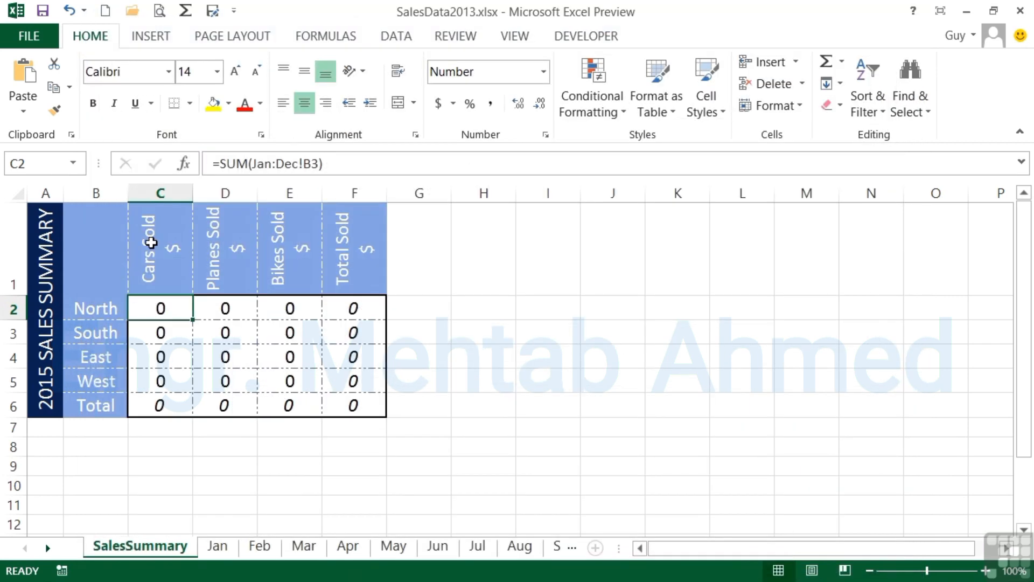
Step: Start saving a copy of the workbook on the computer and browse to the templates folder in the Documents library
left_click(22, 41)
left_click(67, 223)
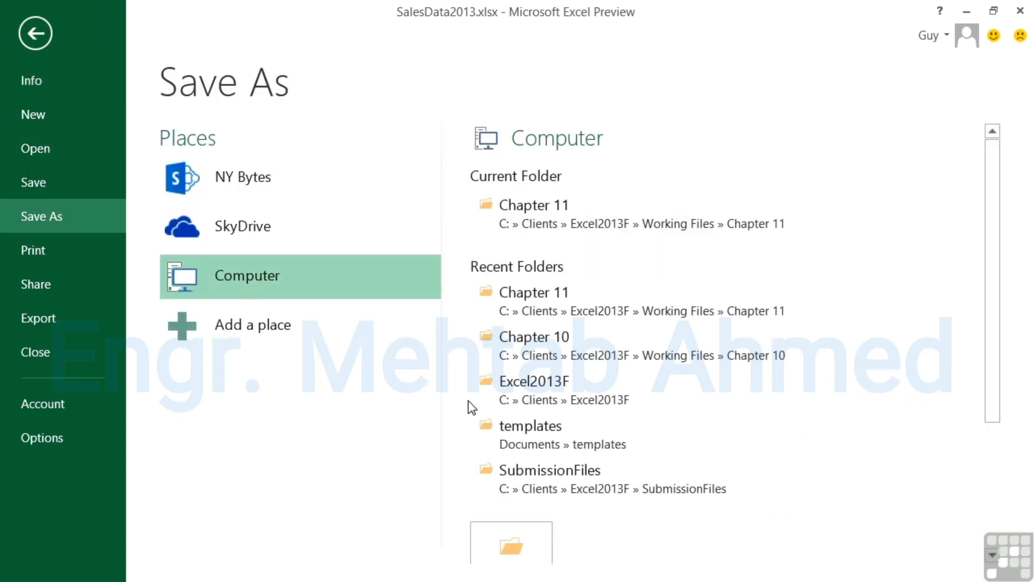
left_click(523, 535)
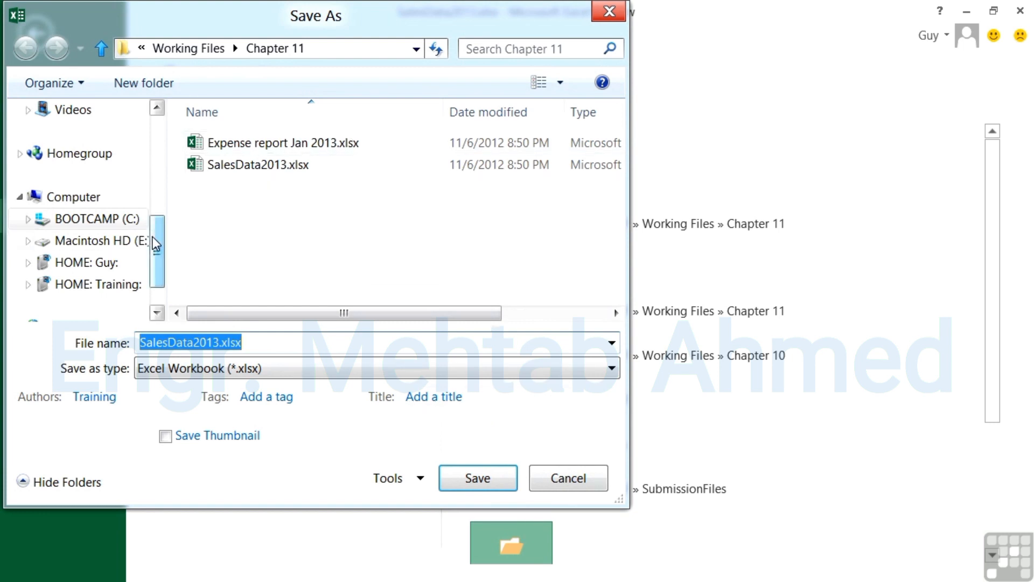
left_click_drag(153, 237, 164, 159)
scroll(145, 170, "down", 2)
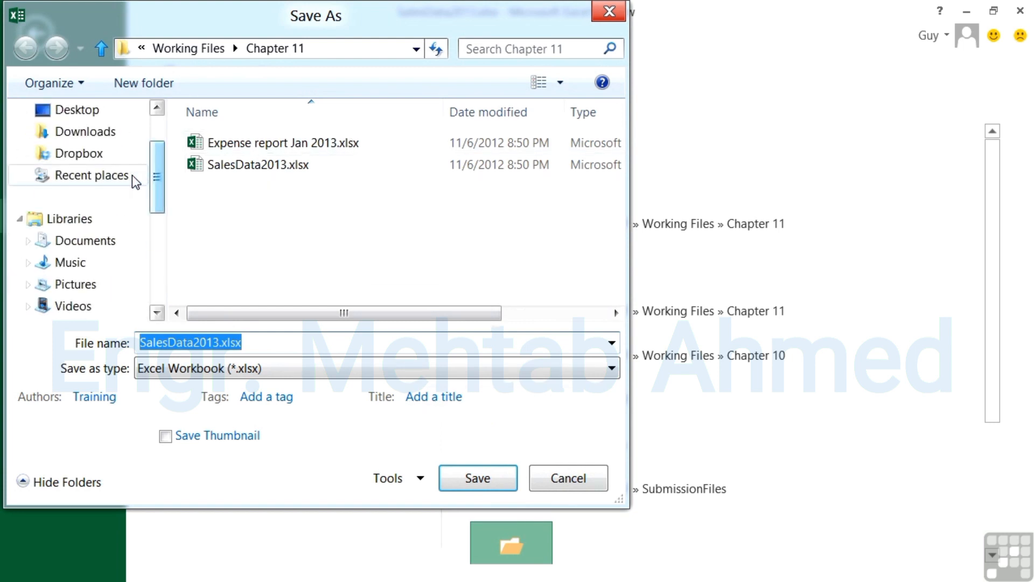
left_click(94, 238)
scroll(614, 231, "down", 12)
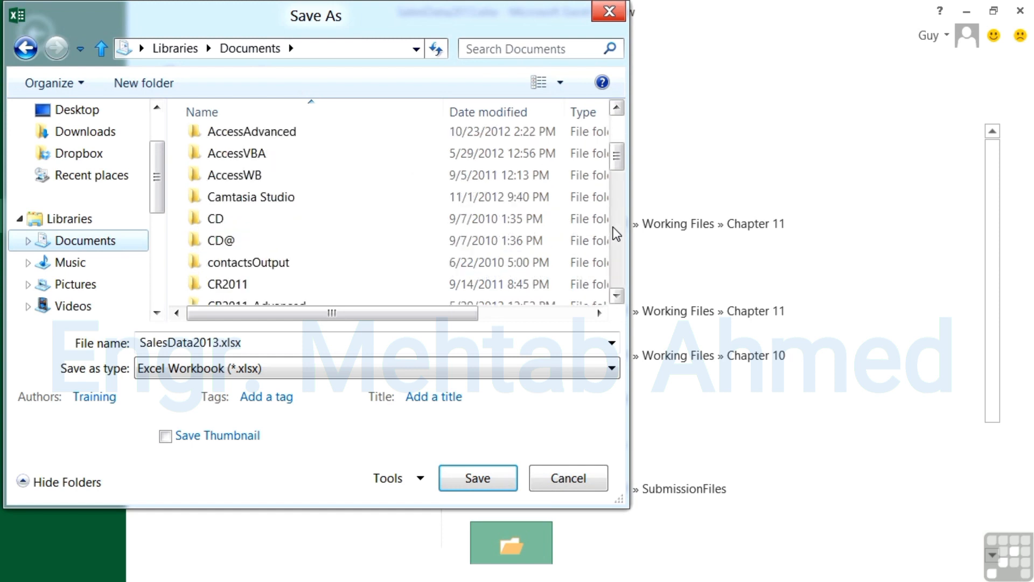
double_click(259, 235)
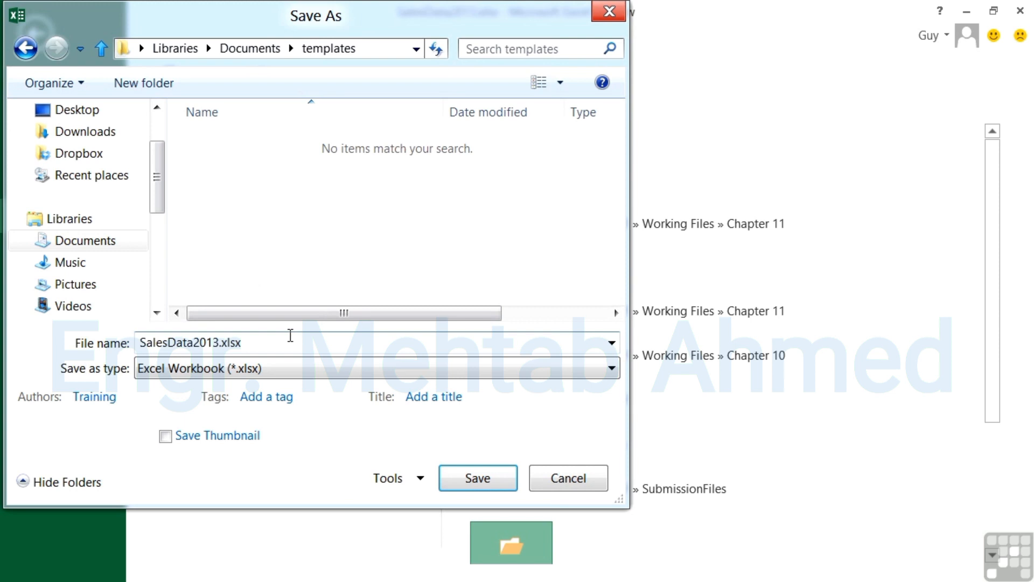
Step: Save the workbook as an Excel Template (*.xltx) named SalesData.xltx in the templates folder
left_click(230, 374)
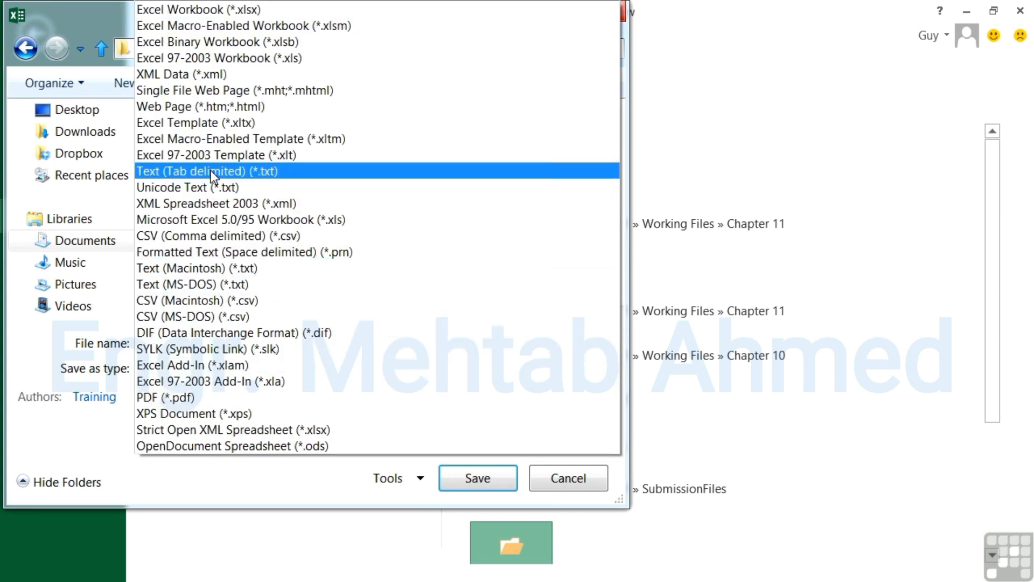
left_click(240, 127)
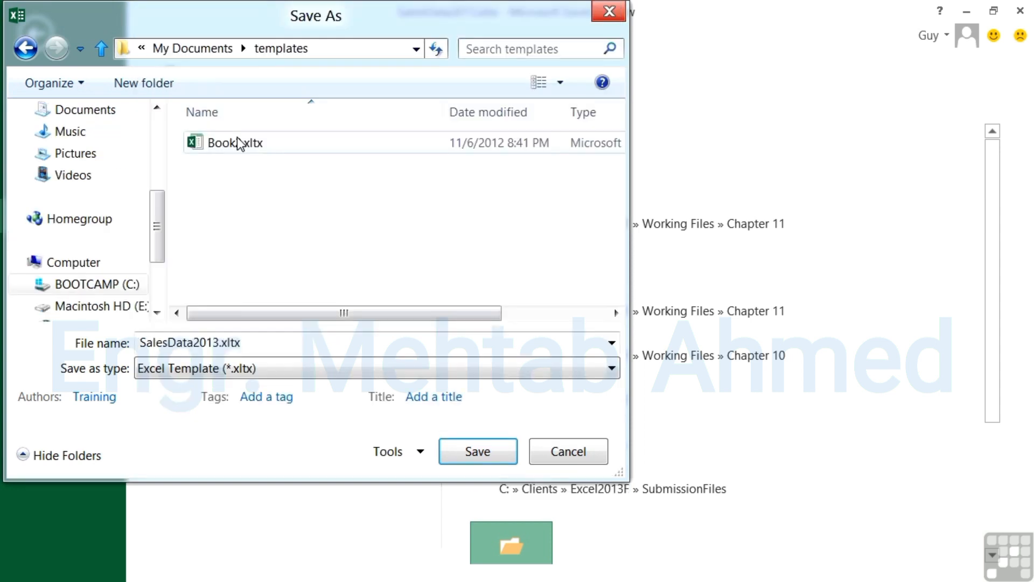
double_click(271, 347)
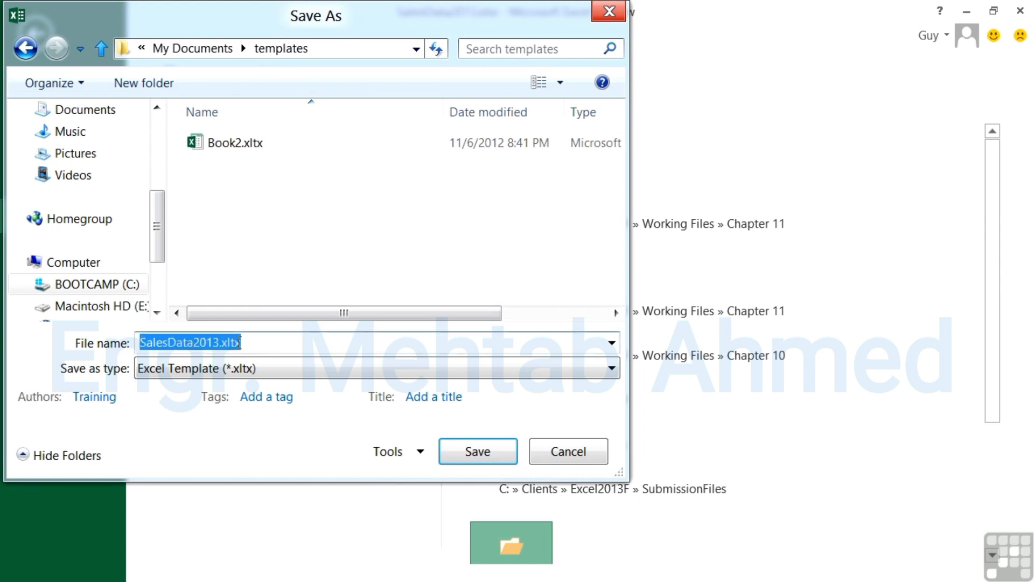
left_click(215, 342)
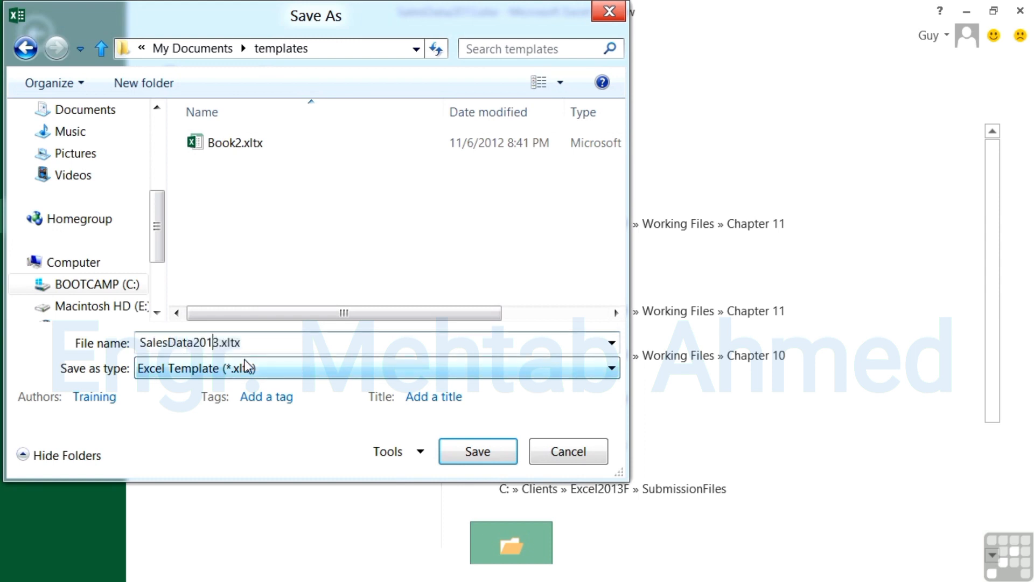
key("BackSpace")
key("BackSpace")
key("BackSpace")
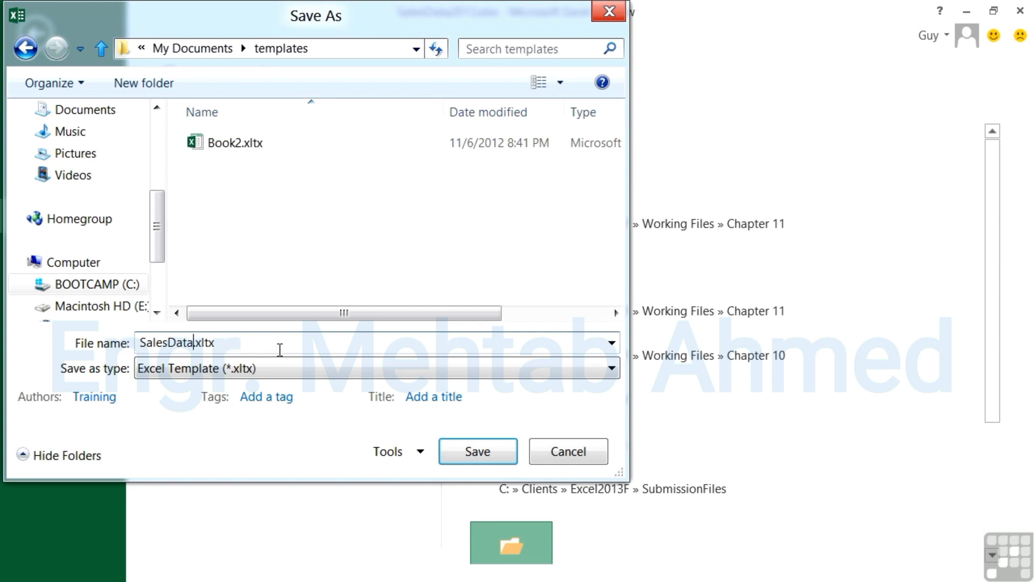
left_click(478, 455)
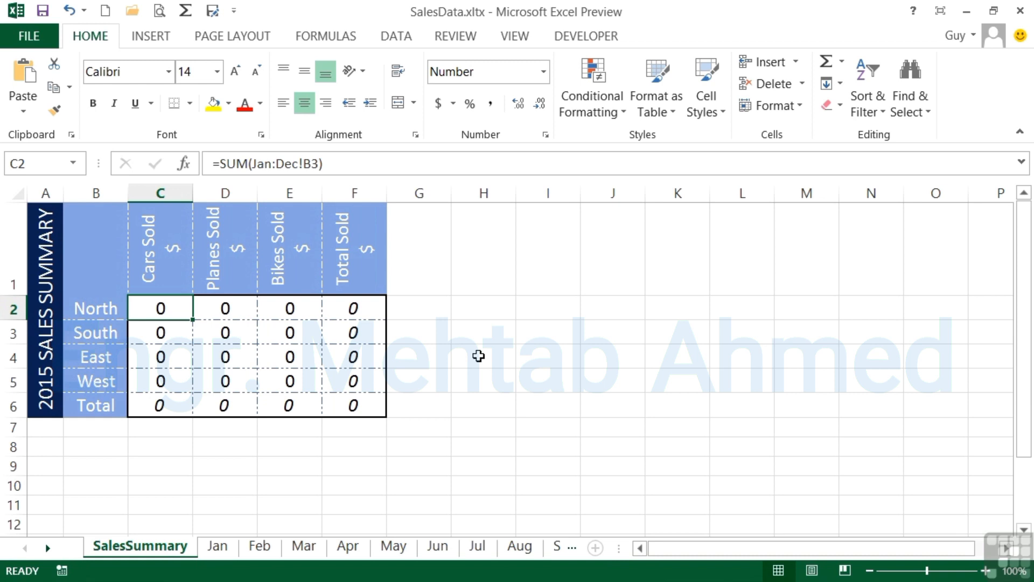
Step: Close the template file and create a new workbook from the personal template SalesData
key("ctrl+w")
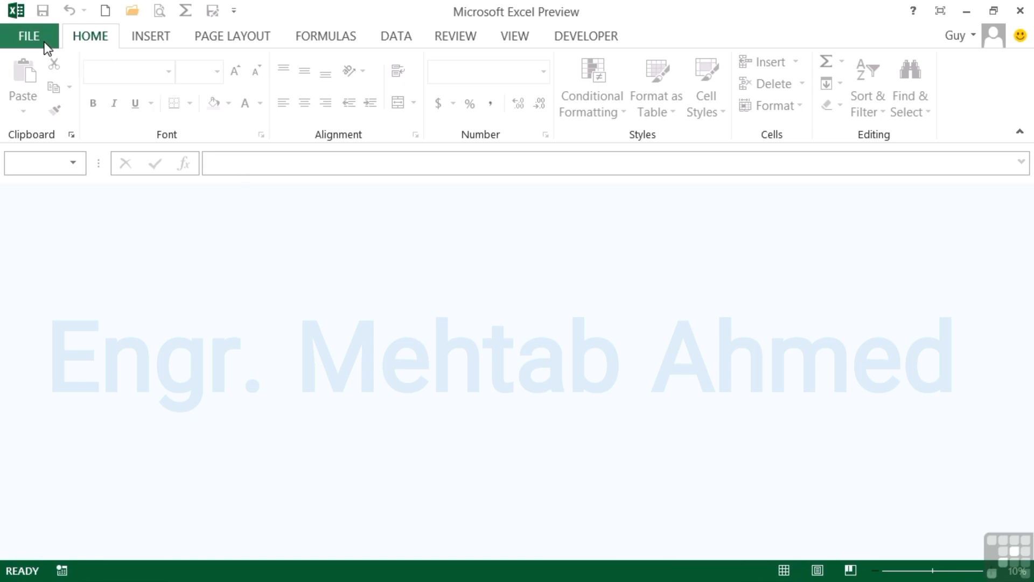
left_click(29, 36)
left_click(38, 119)
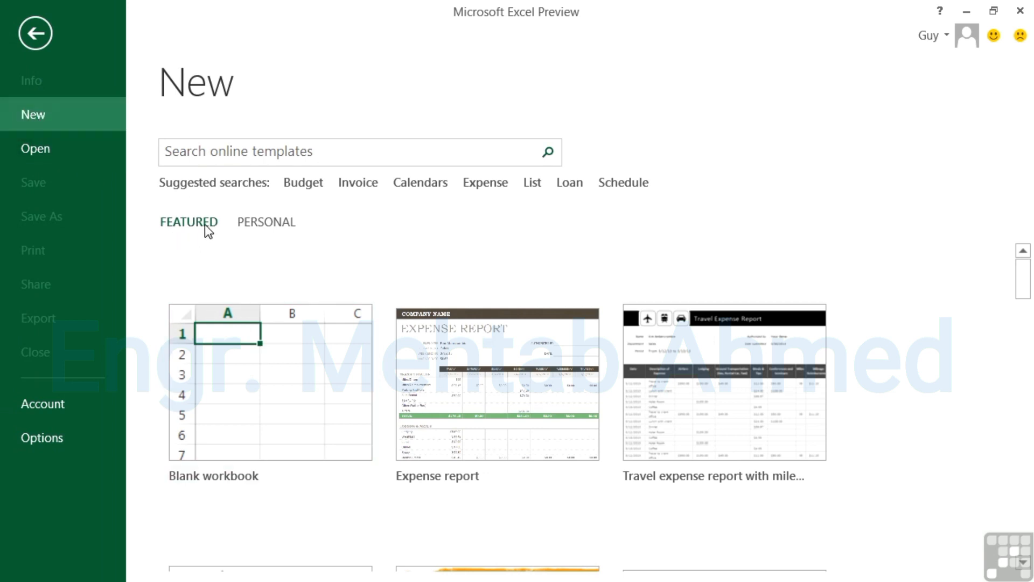
left_click(274, 224)
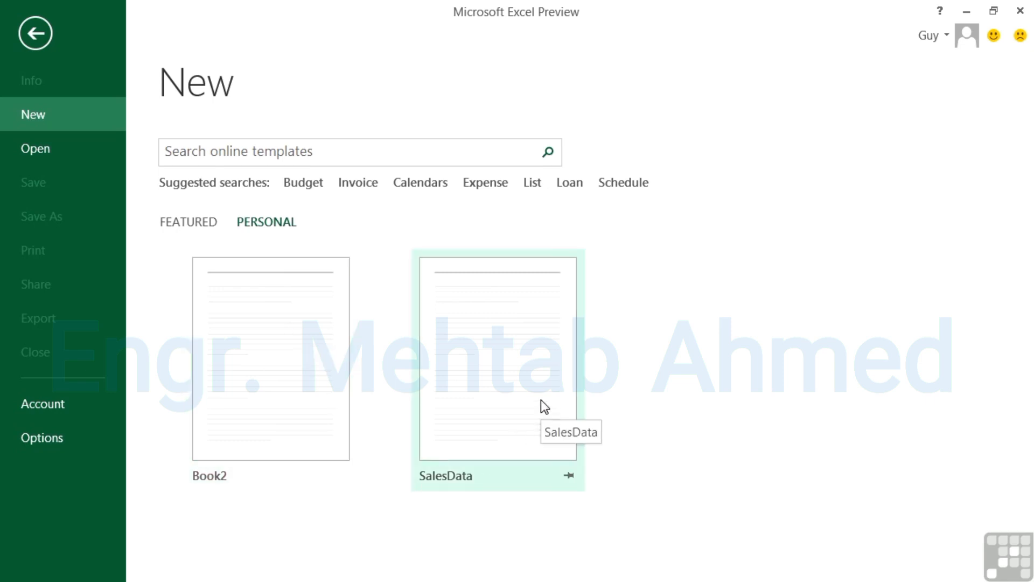
left_click(522, 363)
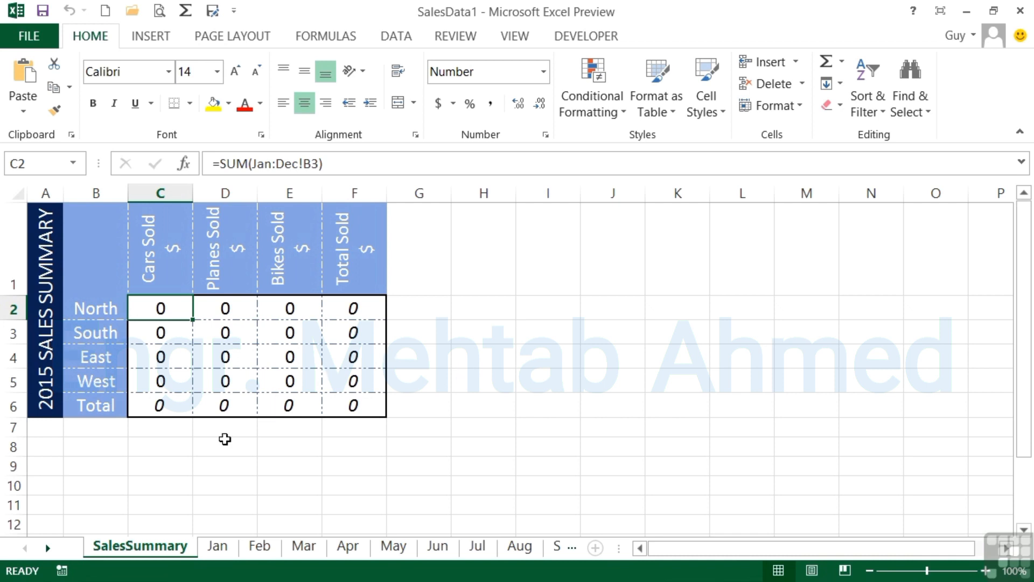
Step: Enter the January Planes Sold figures 487 for North, 4 for South and 45 for East in C3:C5
left_click(217, 546)
left_click(237, 348)
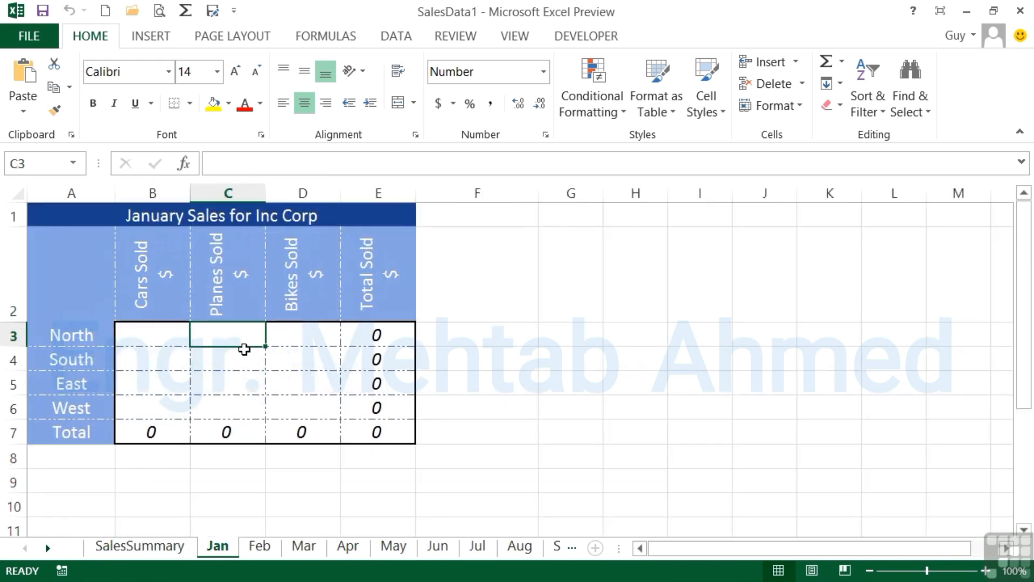
type("487")
key("Return")
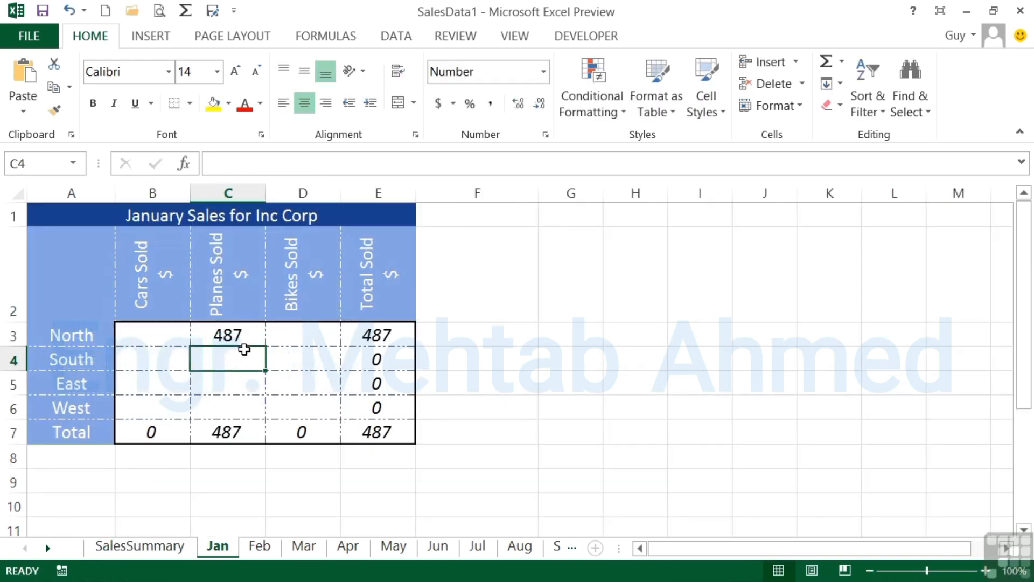
type("4")
key("Return")
type("45")
key("Return")
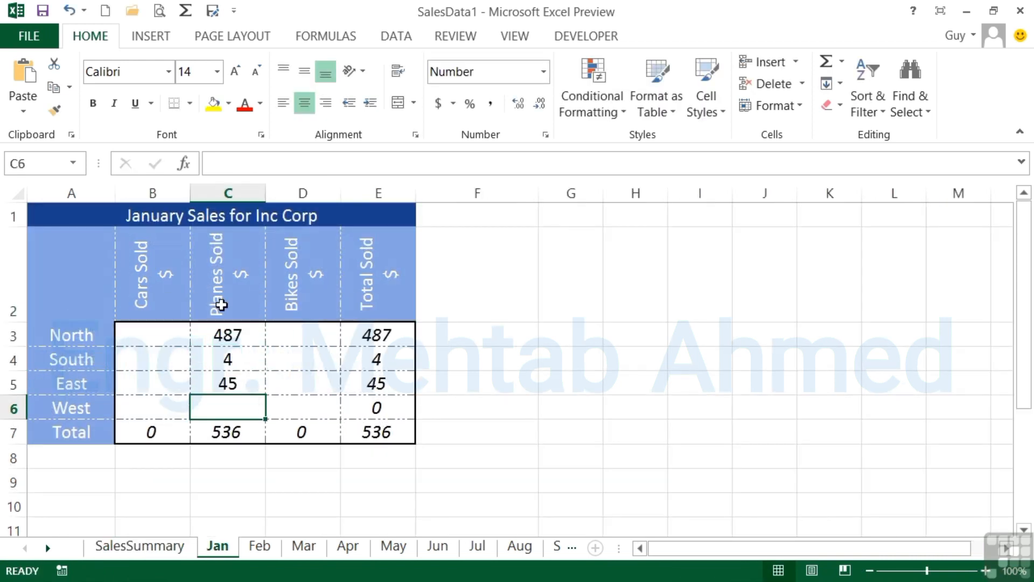
Step: Save the new workbook on the computer in the Chapter 11 working folder as an Excel Workbook named SalesData2014.xlsx
left_click(29, 35)
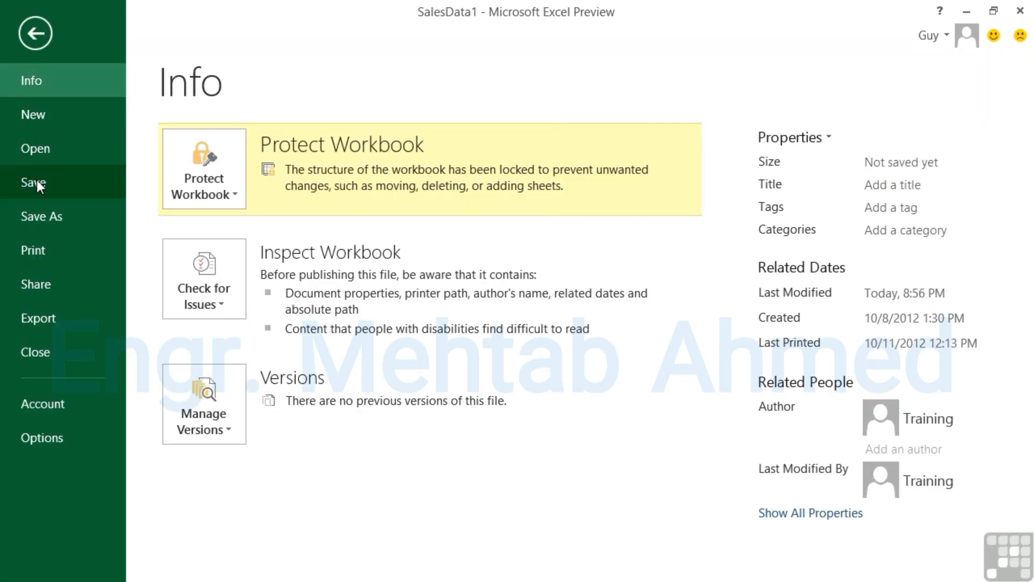
left_click(36, 179)
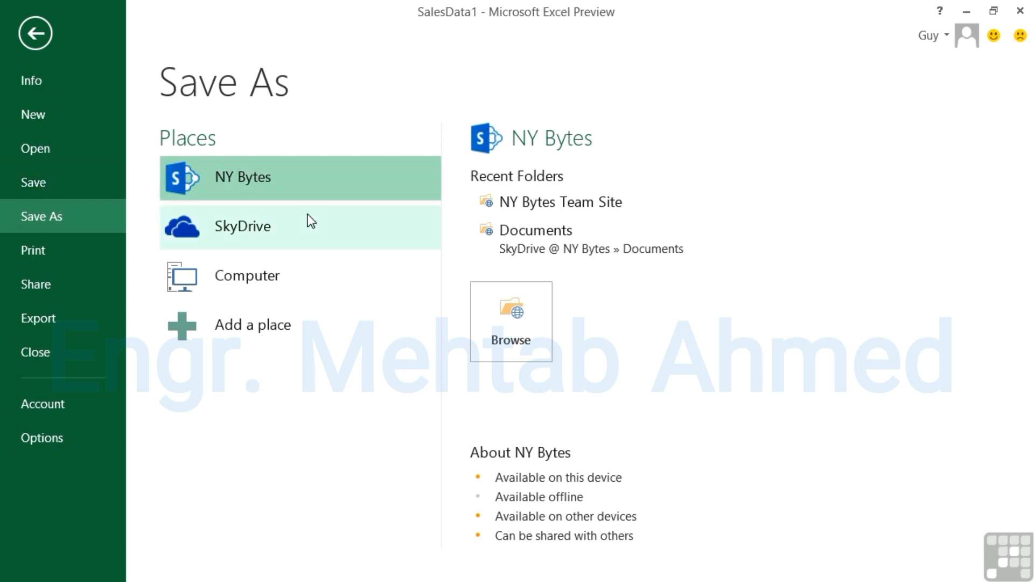
left_click(317, 228)
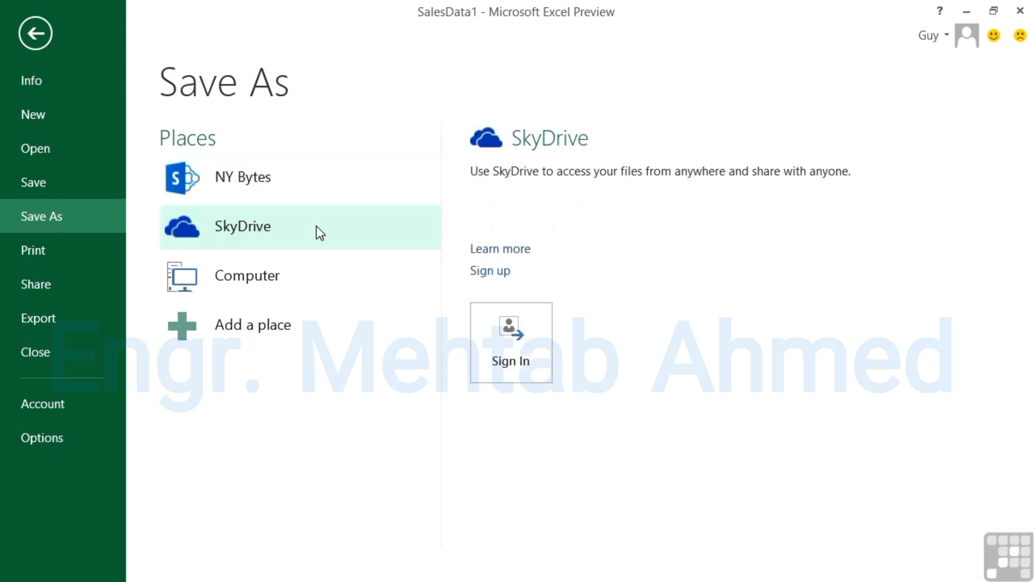
left_click(295, 277)
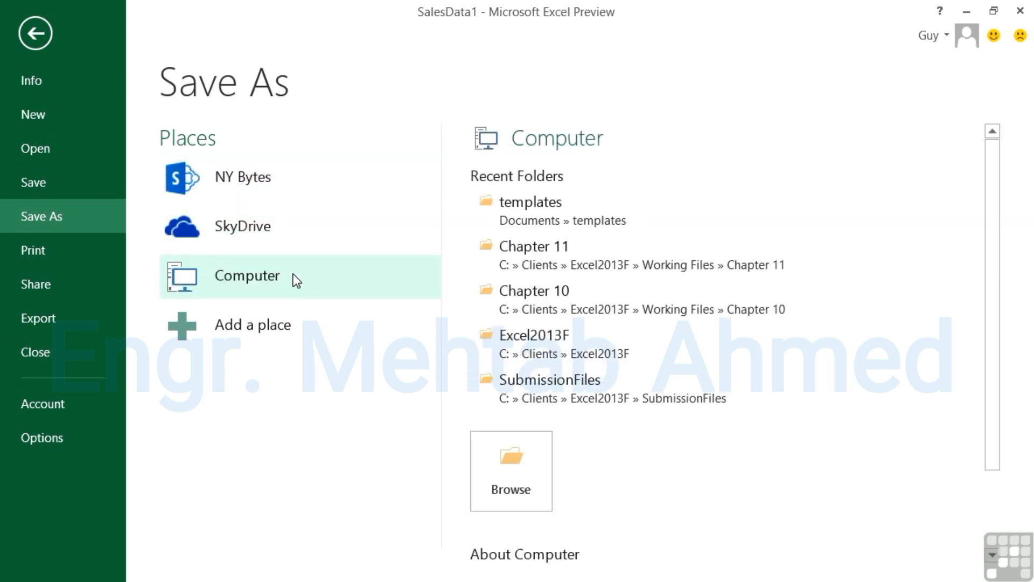
left_click(605, 255)
left_click(198, 343)
key("BackSpace")
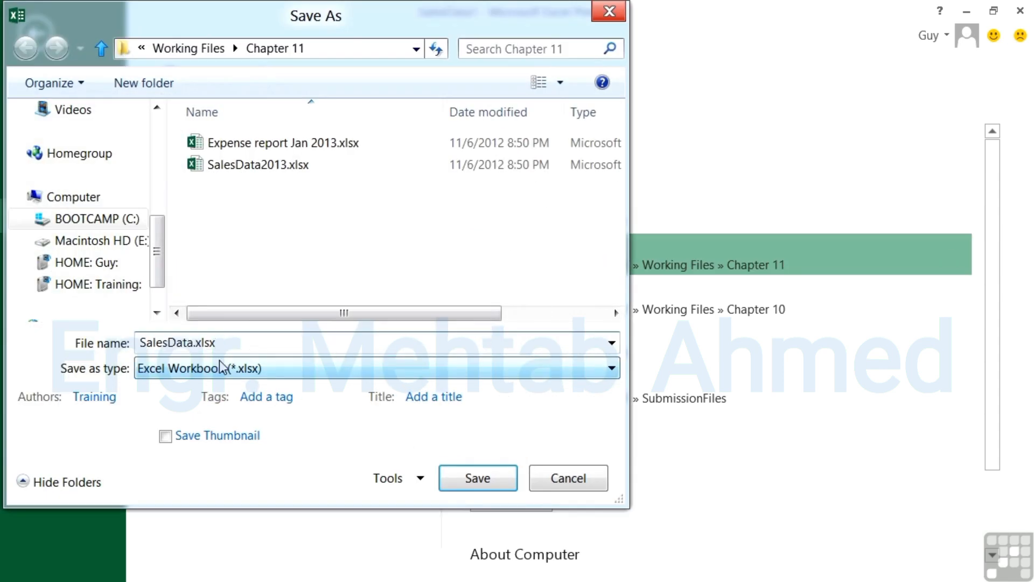
type("2014")
left_click(500, 487)
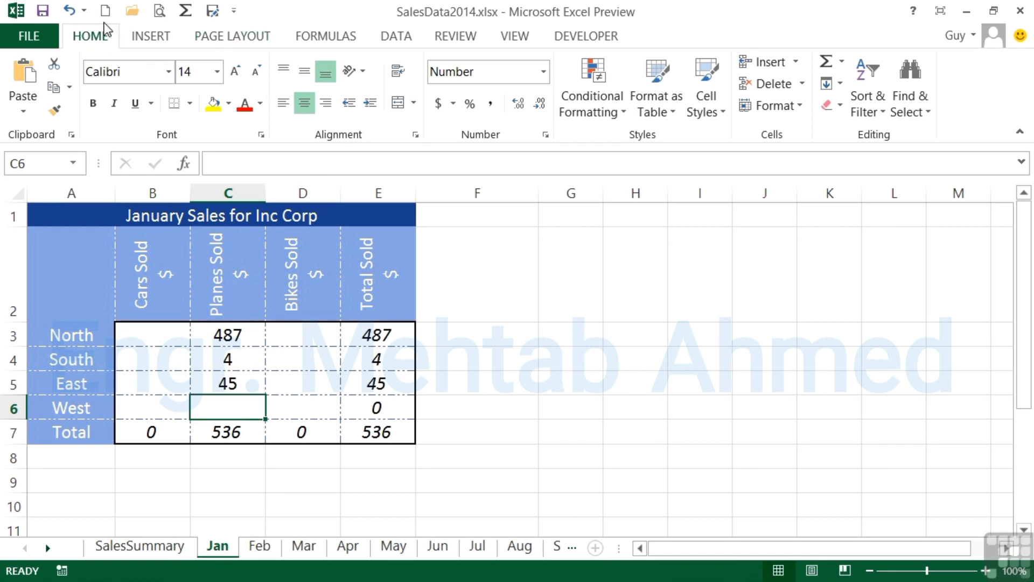
Step: Review the personal and featured templates available for creating a new workbook
left_click(30, 33)
left_click(23, 118)
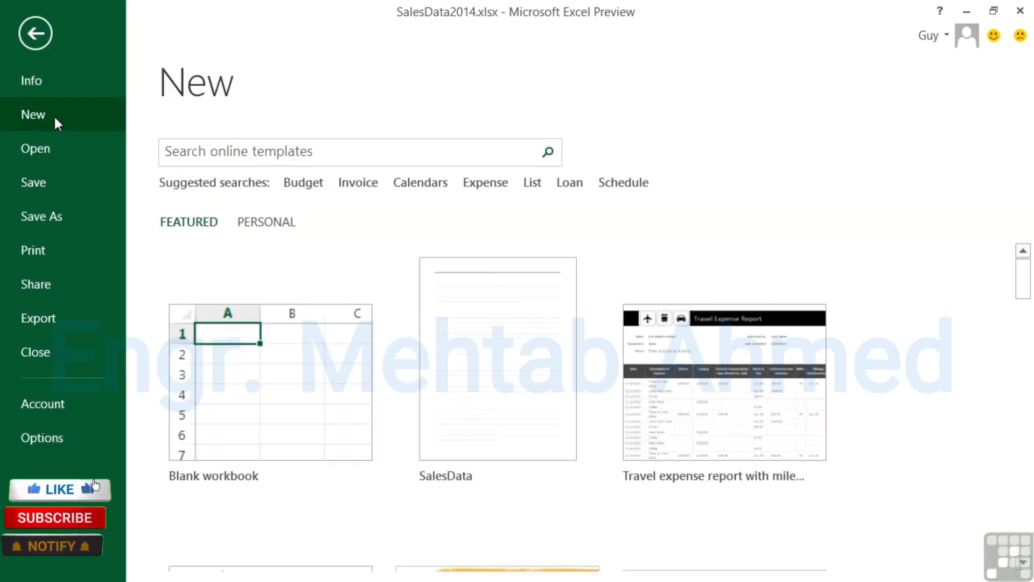
left_click(257, 221)
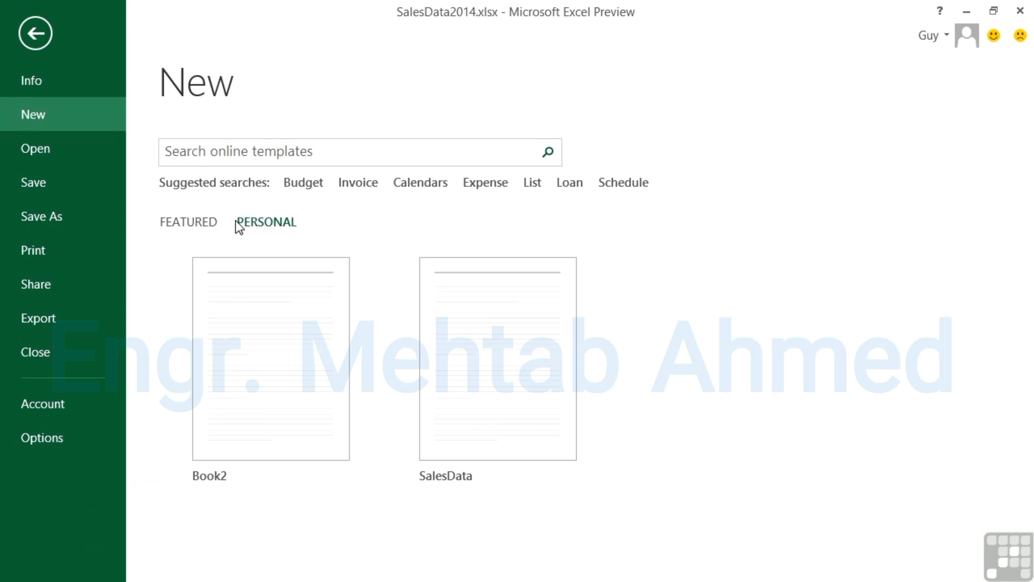
left_click(185, 223)
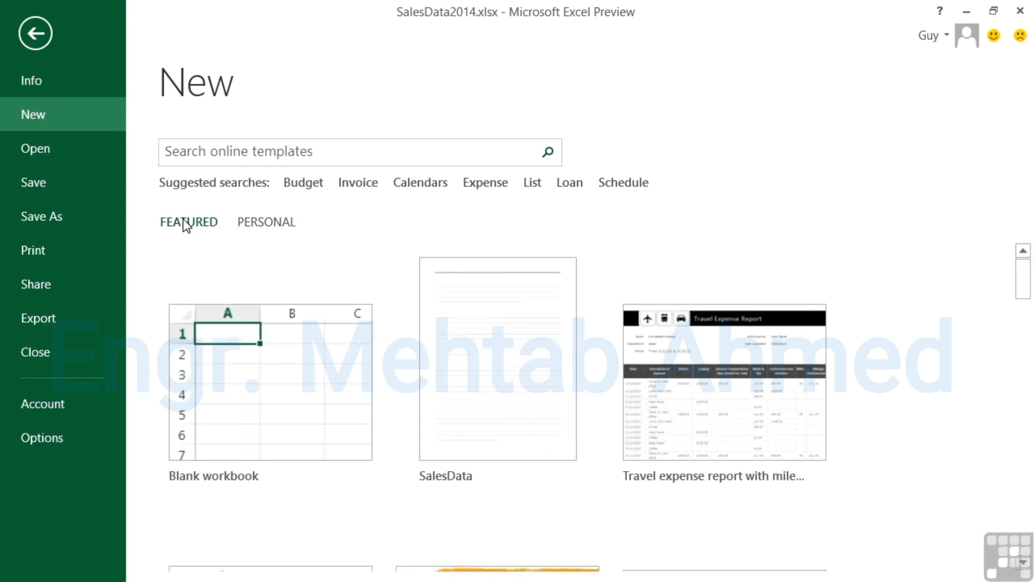